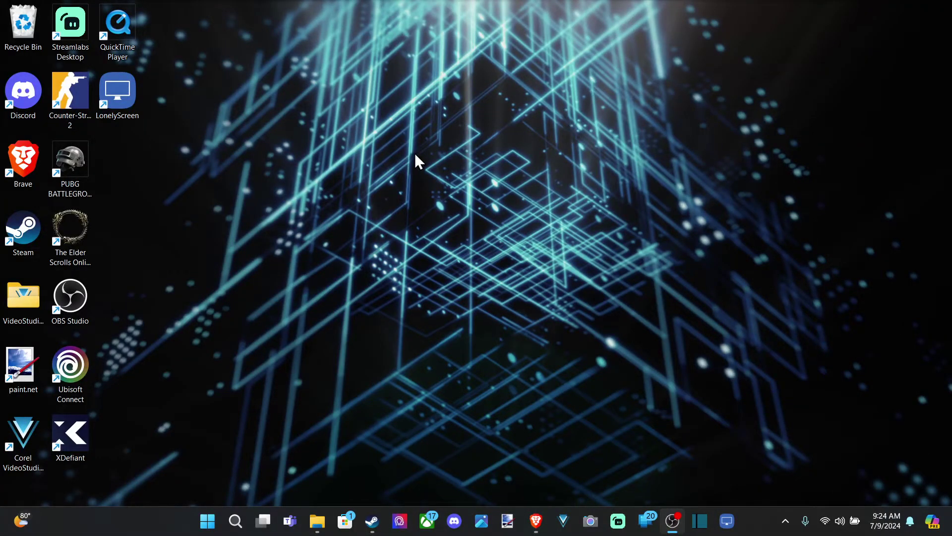
# Launch Task Manager from Windows search using the query 'task'.
pyautogui.moveTo(323, 161); pyautogui.dragTo(512, 359)
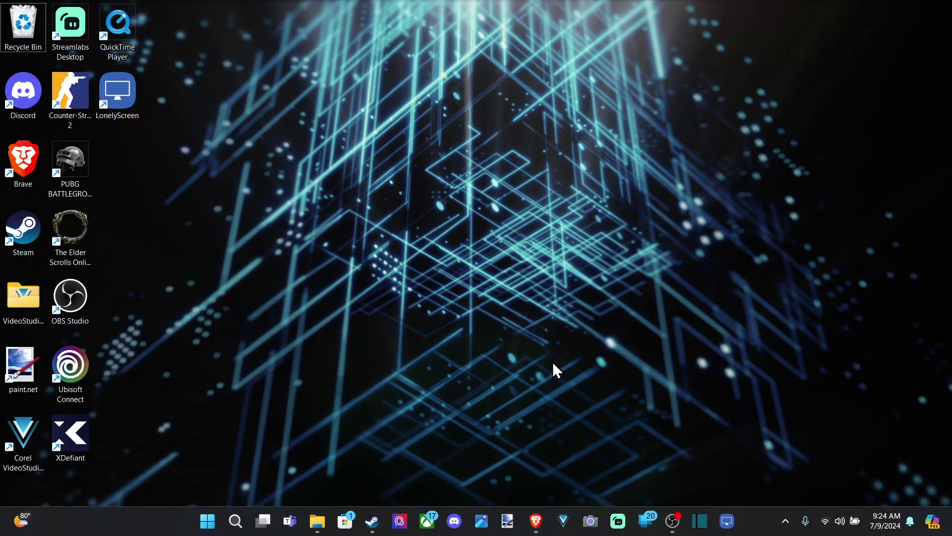
pyautogui.moveTo(410, 219); pyautogui.dragTo(566, 335)
pyautogui.moveTo(716, 398); pyautogui.dragTo(323, 185)
pyautogui.moveTo(266, 150); pyautogui.dragTo(282, 169)
pyautogui.moveTo(253, 146); pyautogui.dragTo(325, 225)
pyautogui.click(233, 513)
pyautogui.write('t')
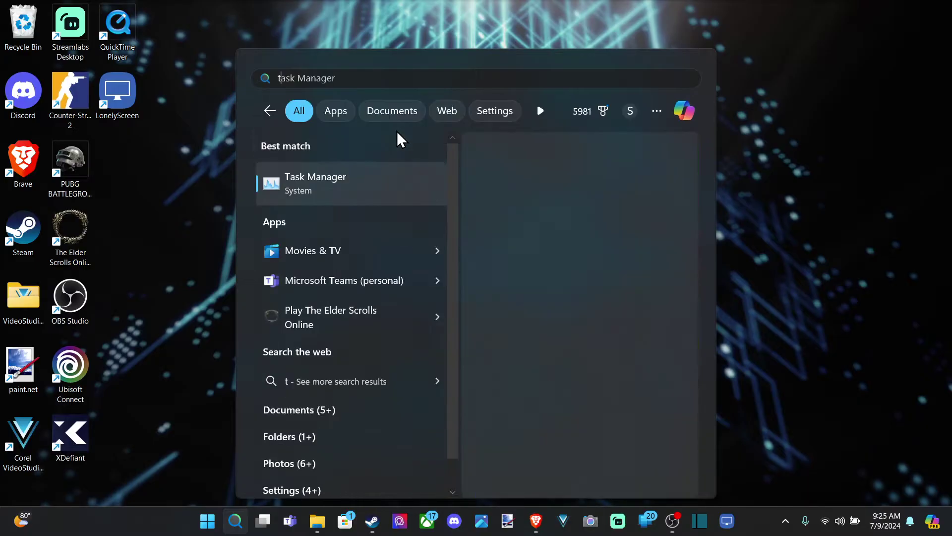
pyautogui.write('ask')
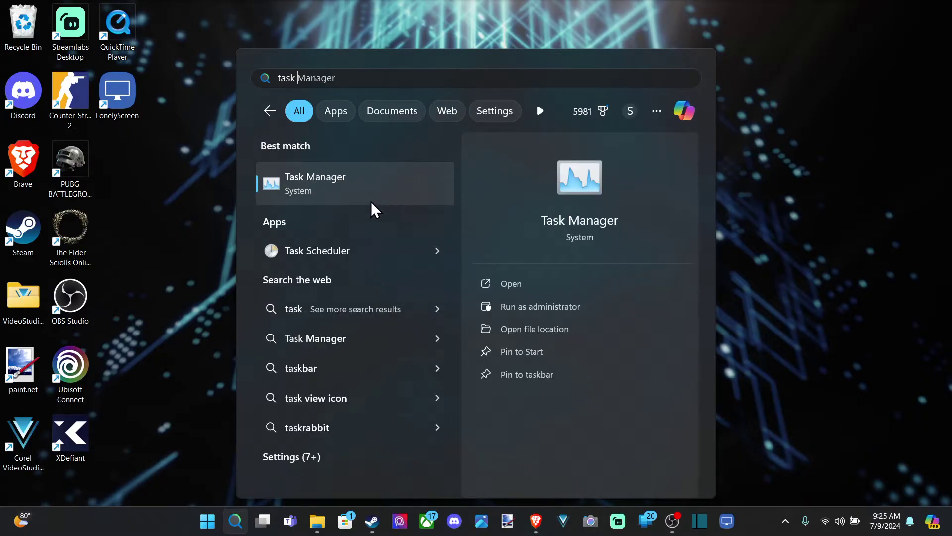
pyautogui.click(371, 184)
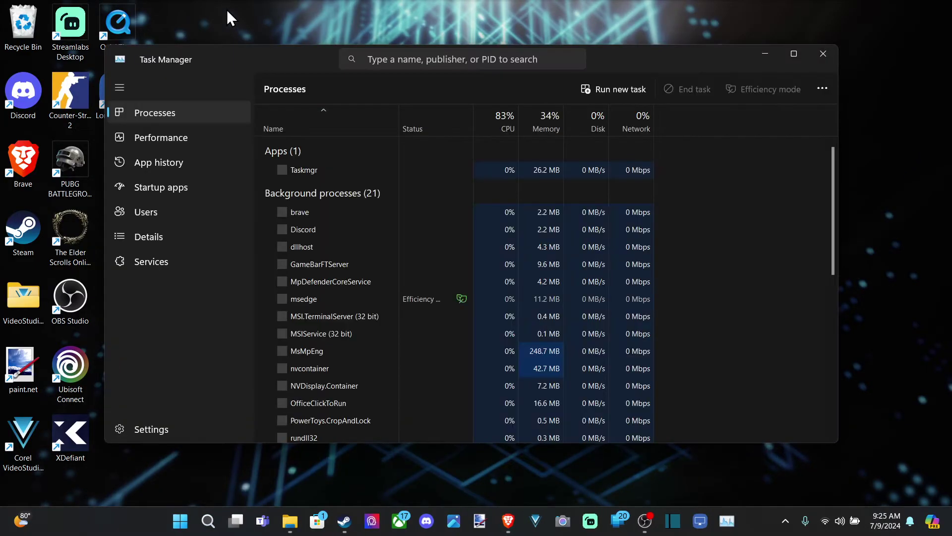
# Show the Performance graphs for GPU 1, the NVIDIA GeForce RTX 3050 Laptop GPU.
pyautogui.click(191, 139)
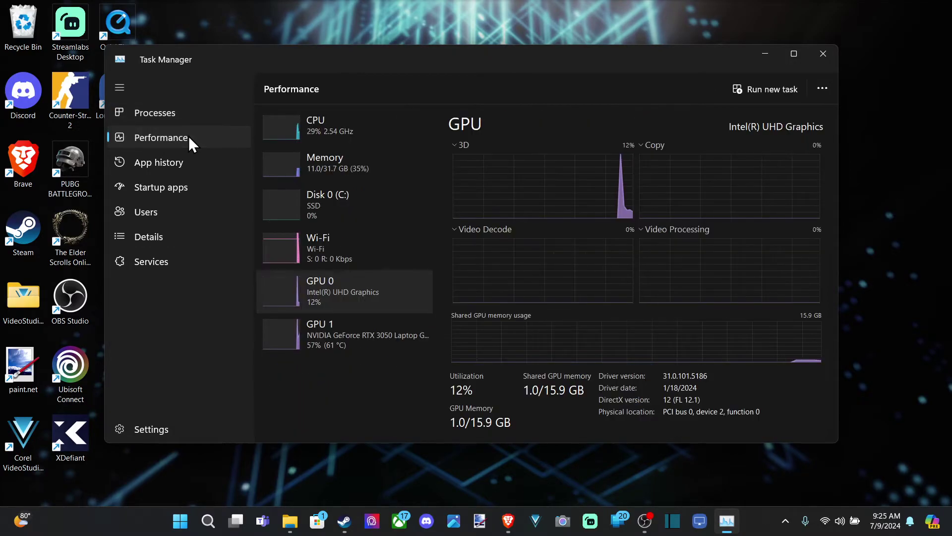
pyautogui.click(337, 345)
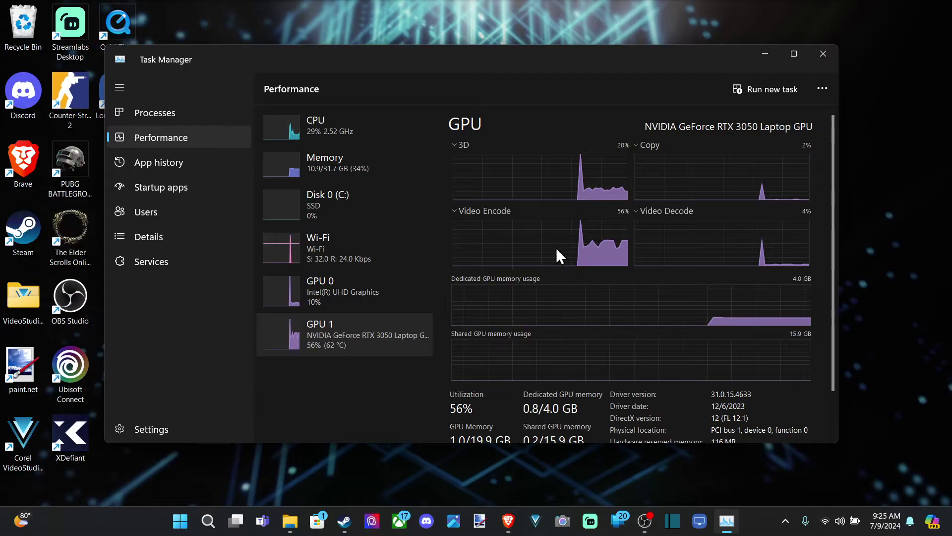
pyautogui.scroll(-1, 633, 305)
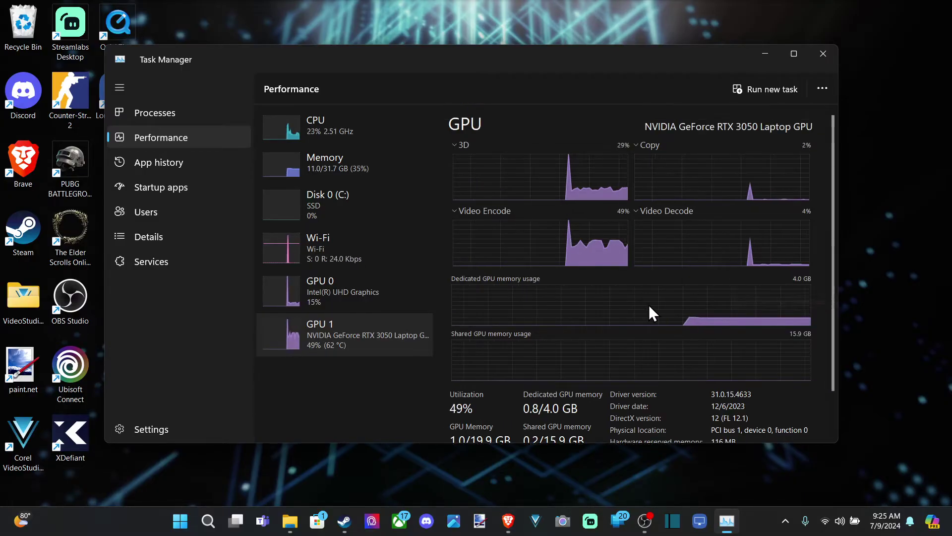
pyautogui.scroll(-2, 644, 298)
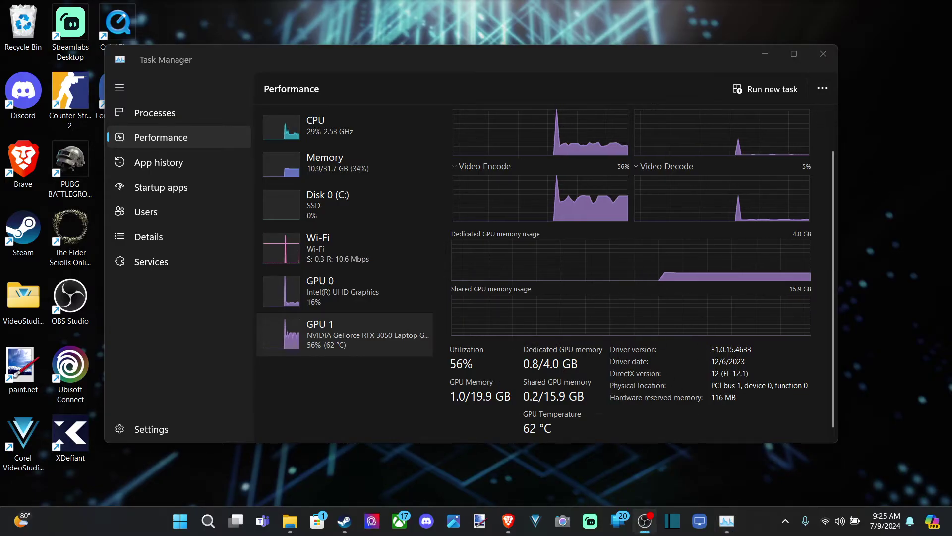
# Switch windows to reveal the GPU temperature reading of 62 °C.
pyautogui.hotkey('alt', 'Tab')
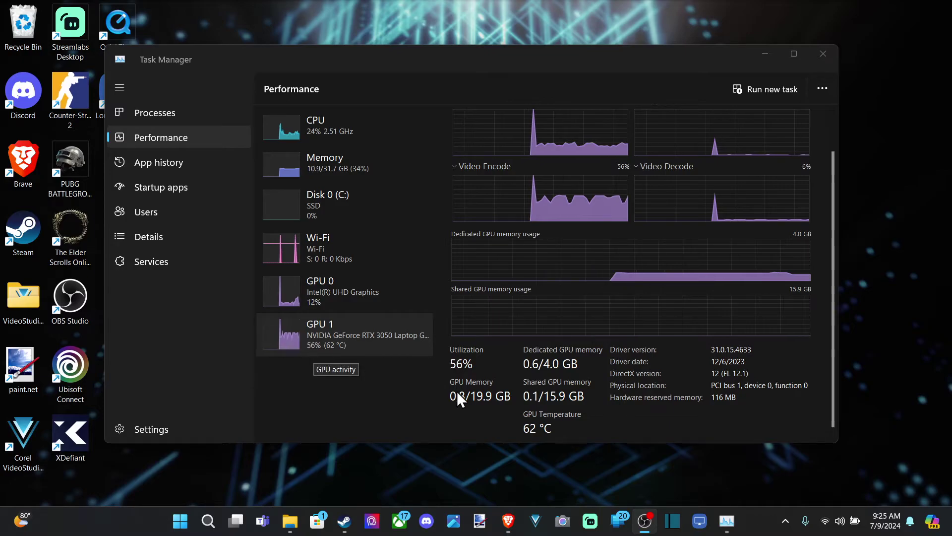
pyautogui.scroll(-1, 554, 428)
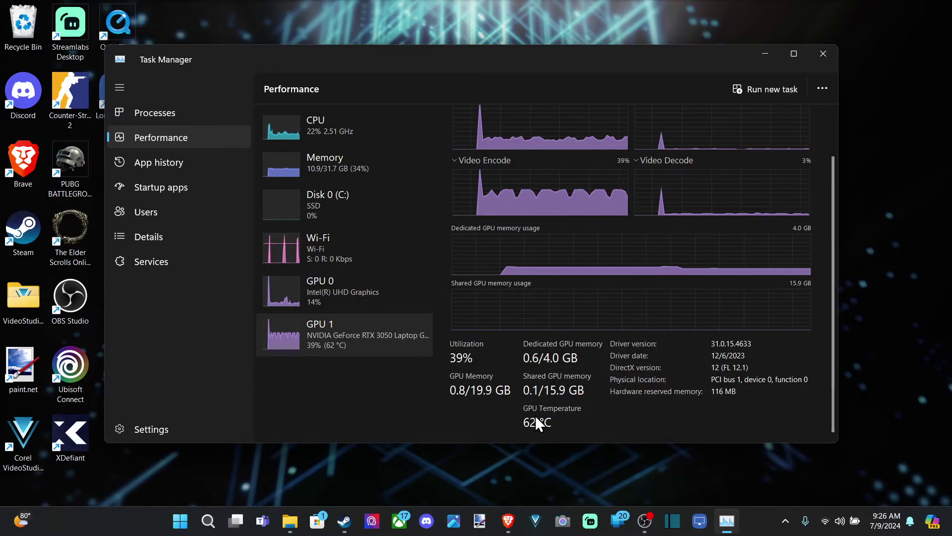
# Cycle the Game Bar performance widget through VRAM, RAM, FPS to GPU and pin it on screen.
pyautogui.press('super+g')
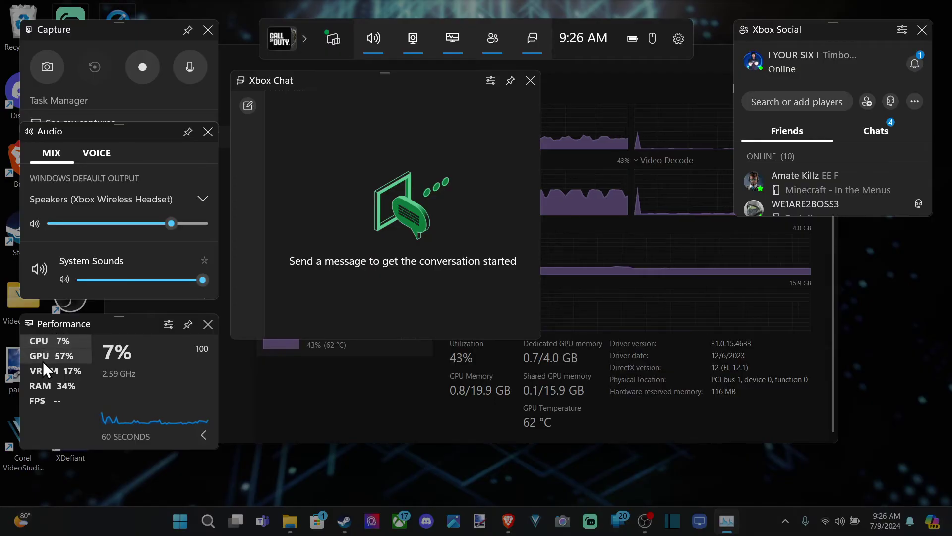
pyautogui.click(54, 368)
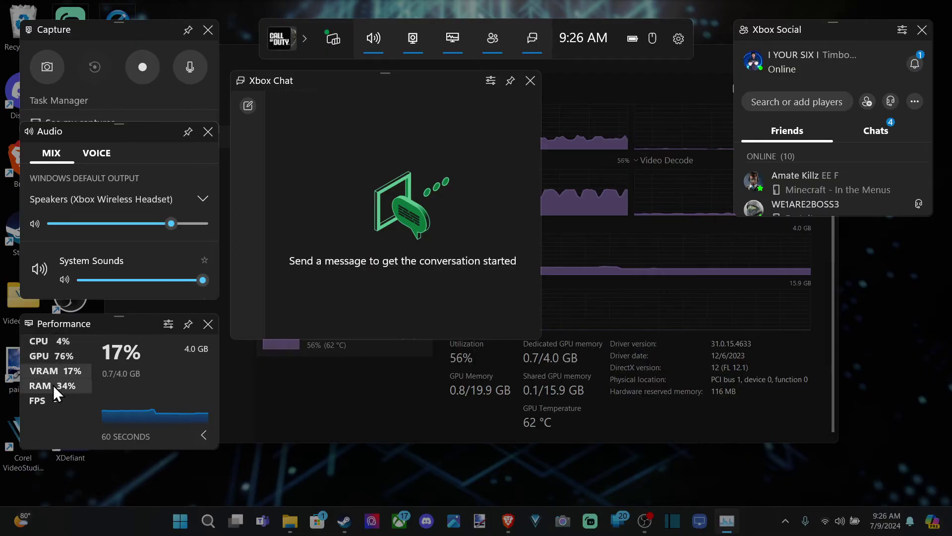
pyautogui.click(53, 385)
pyautogui.click(46, 399)
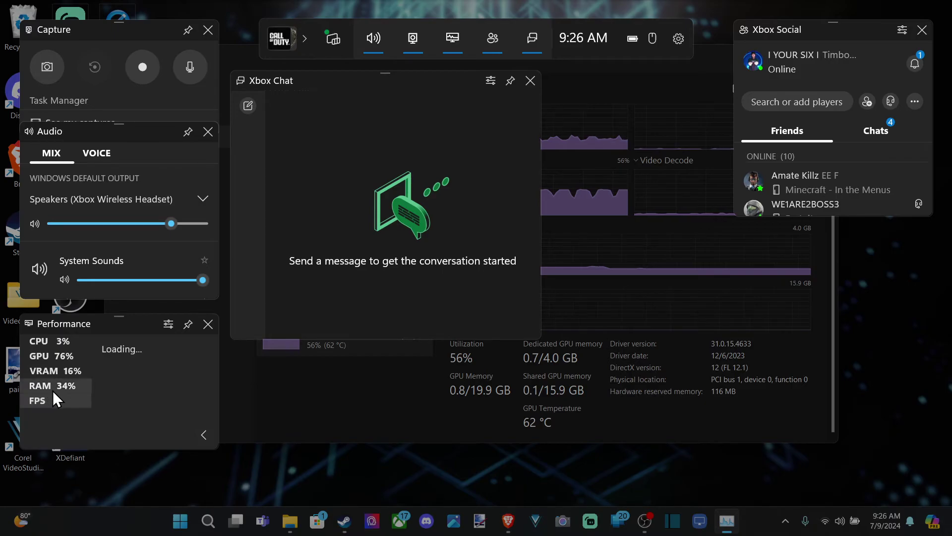
pyautogui.click(59, 355)
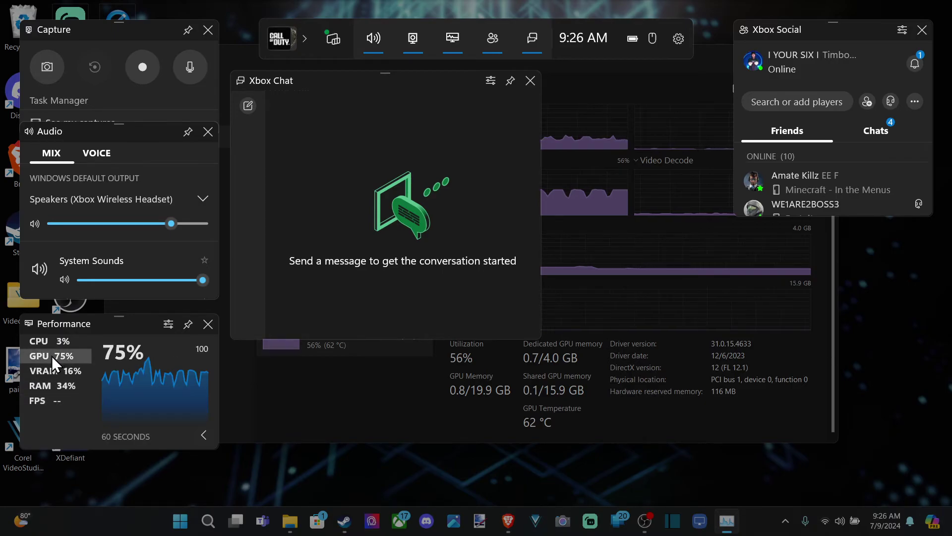
pyautogui.click(193, 324)
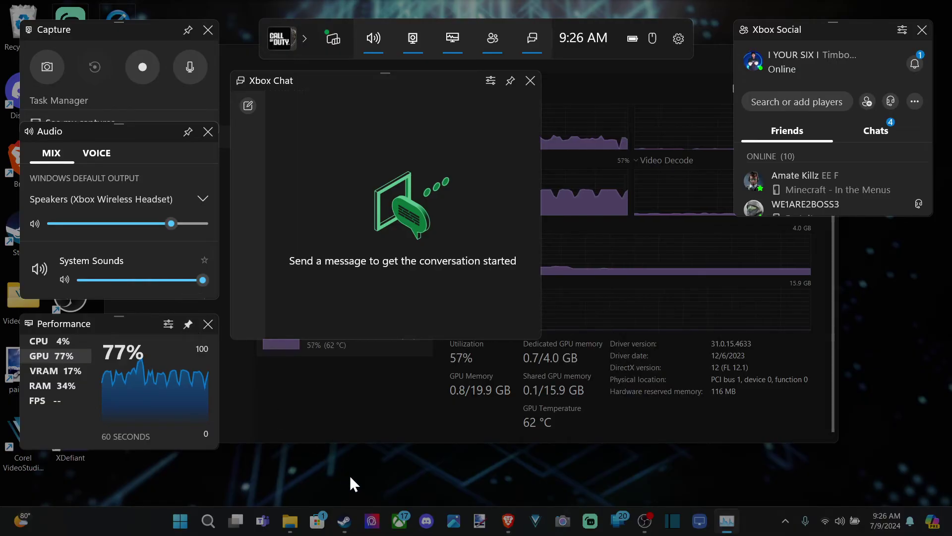
# Return to Task Manager with the pinned GPU graph widget expanded beside the GPU stats.
pyautogui.press('super')
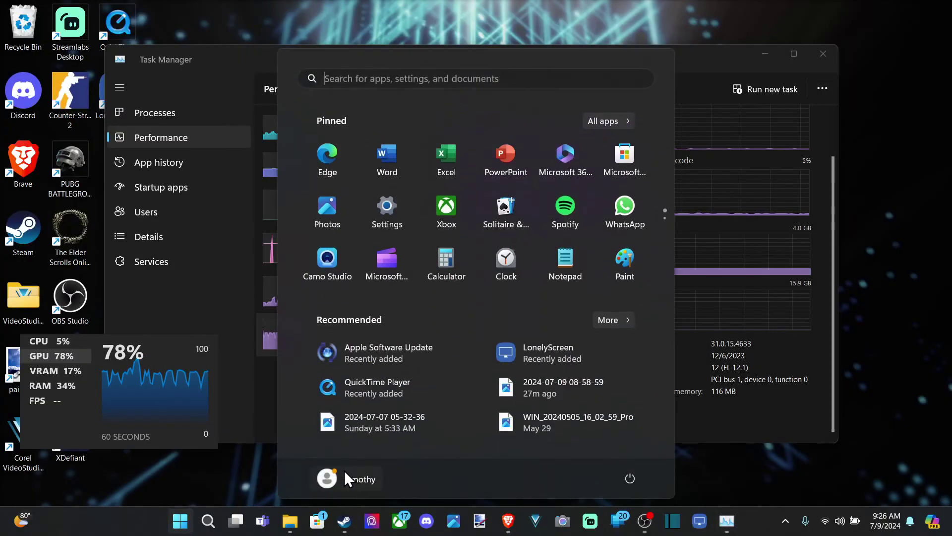
pyautogui.click(786, 471)
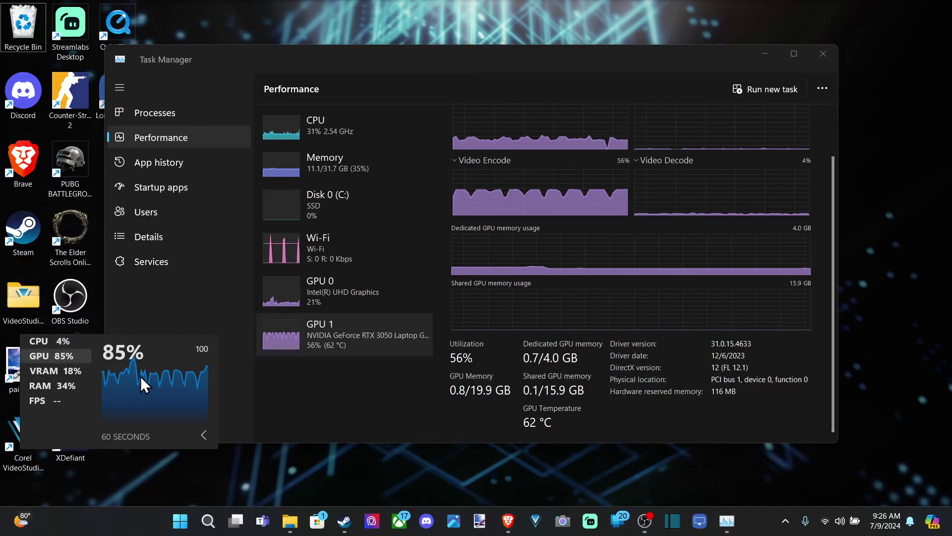
pyautogui.moveTo(119, 388)
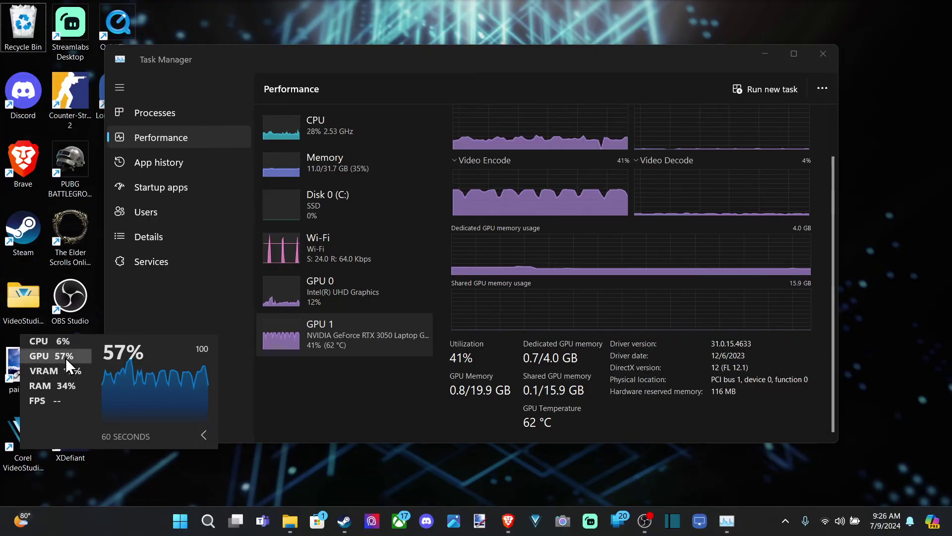
pyautogui.click(203, 434)
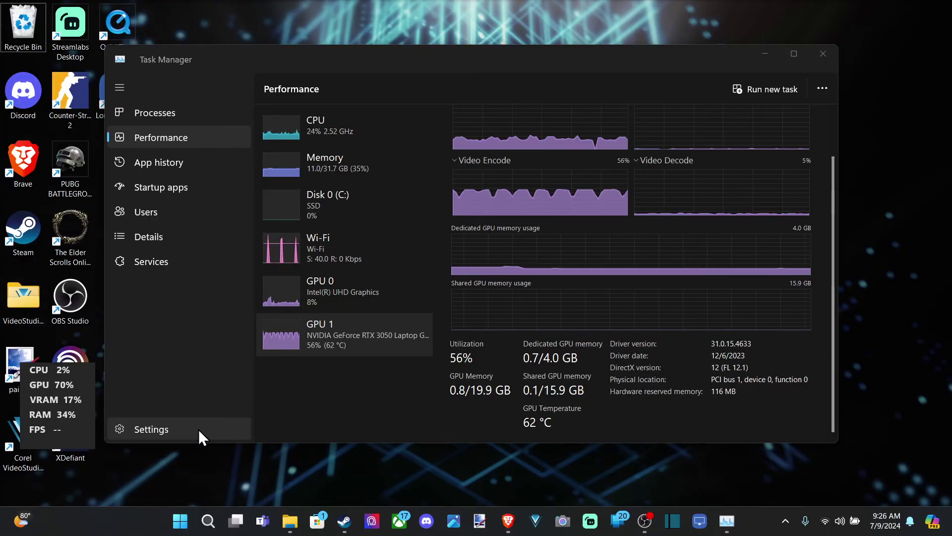
pyautogui.click(83, 436)
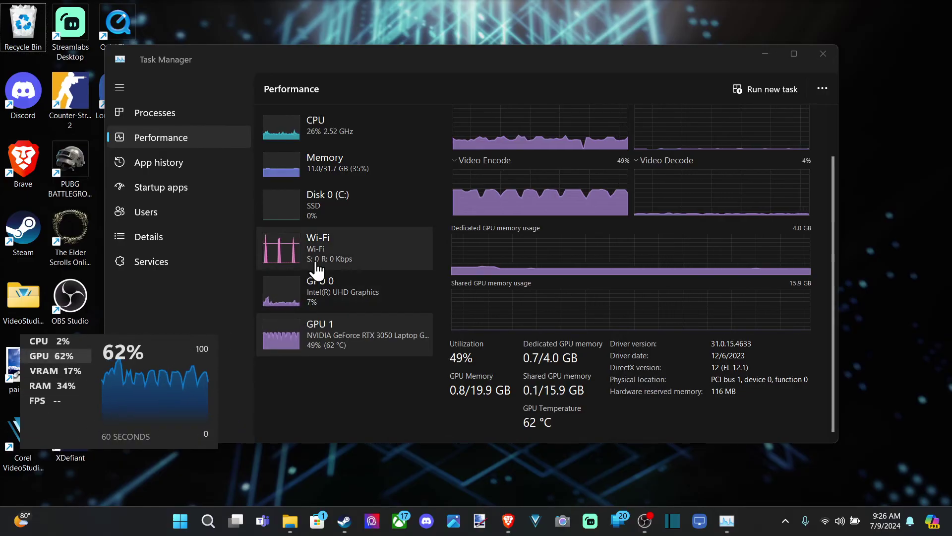
pyautogui.click(338, 347)
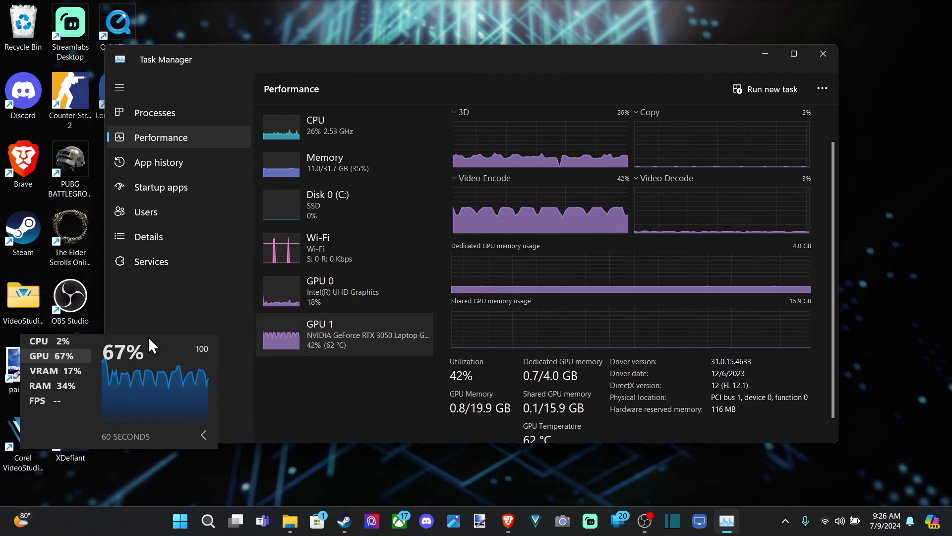
# Reopen Xbox Game Bar and show the performance widget's display options panel.
pyautogui.press('super+g')
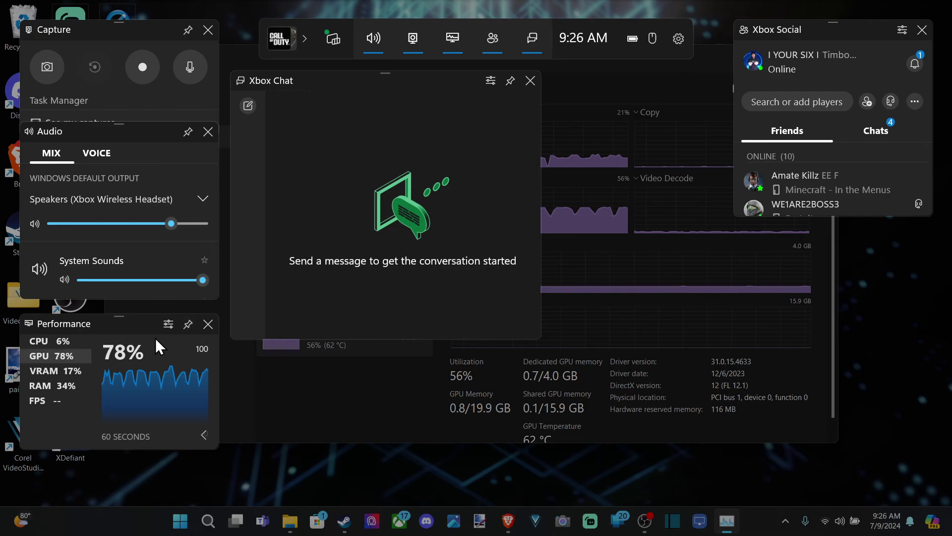
pyautogui.click(169, 327)
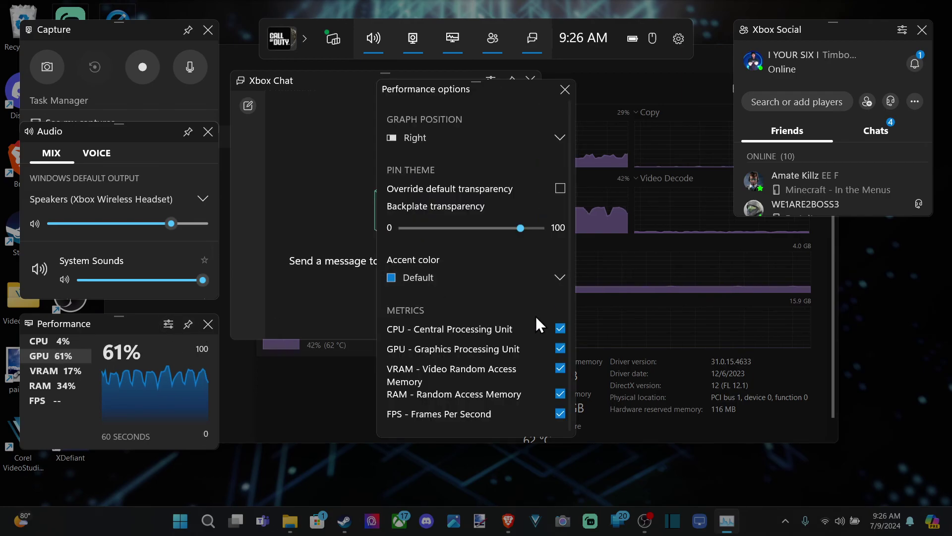